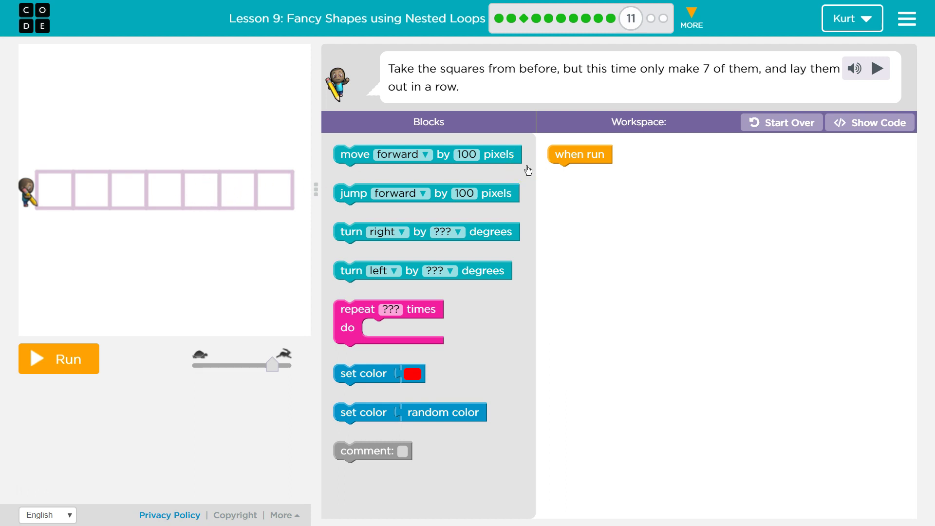
Attach a repeat loop under when run holding a move forward 50 pixels block.
click(409, 165)
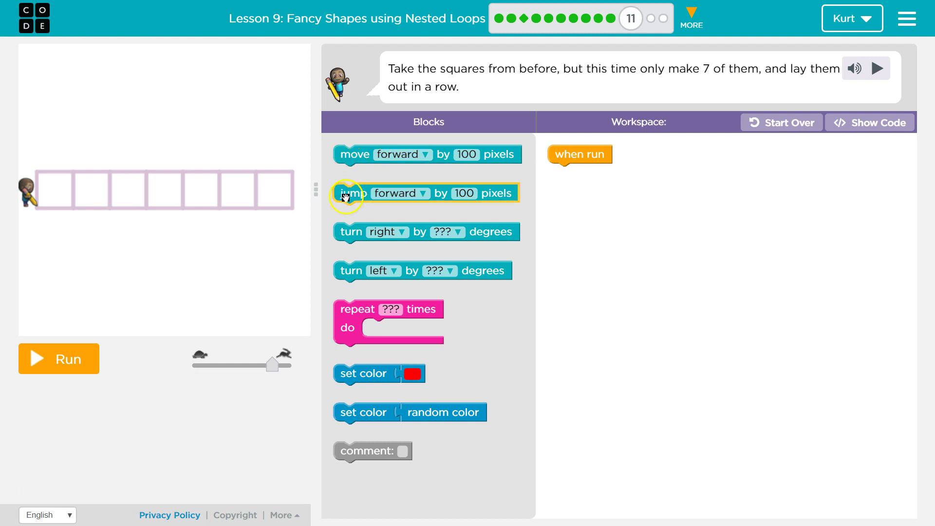
click(349, 331)
drag(349, 330, 565, 196)
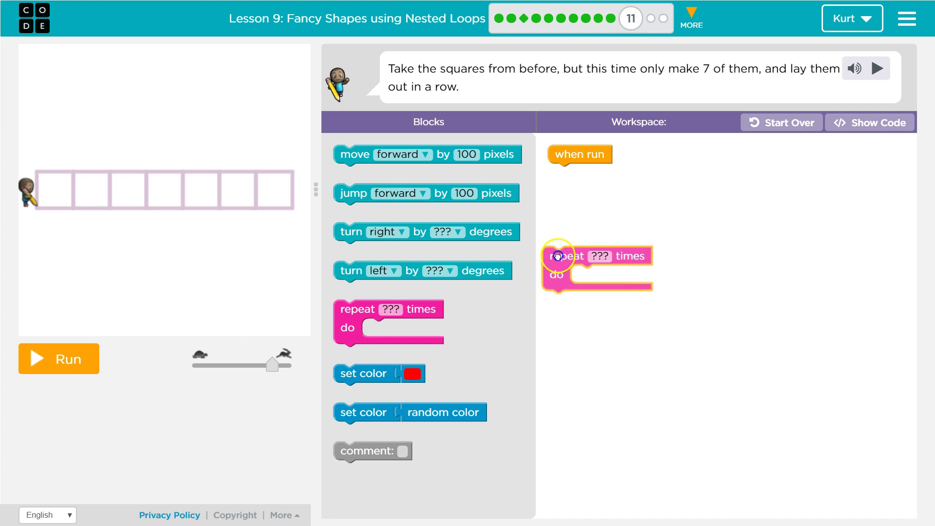
click(350, 159)
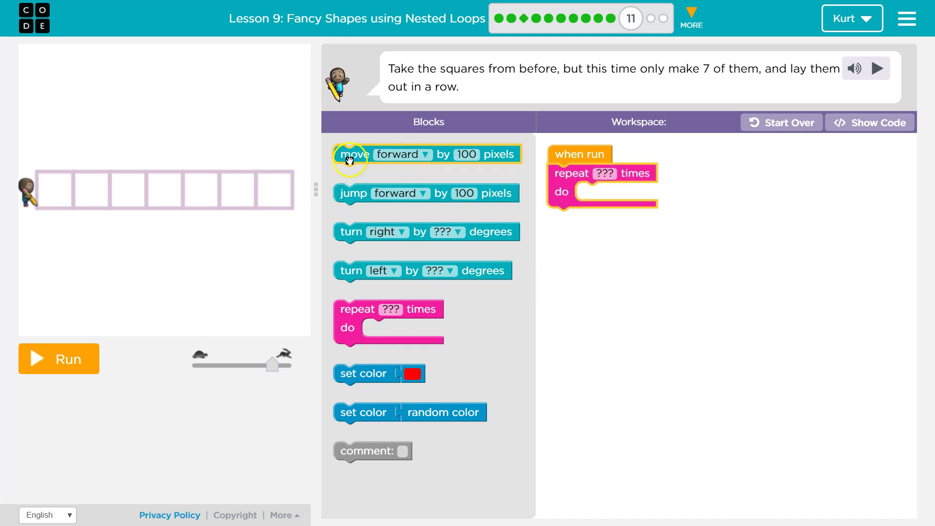
drag(346, 159, 585, 204)
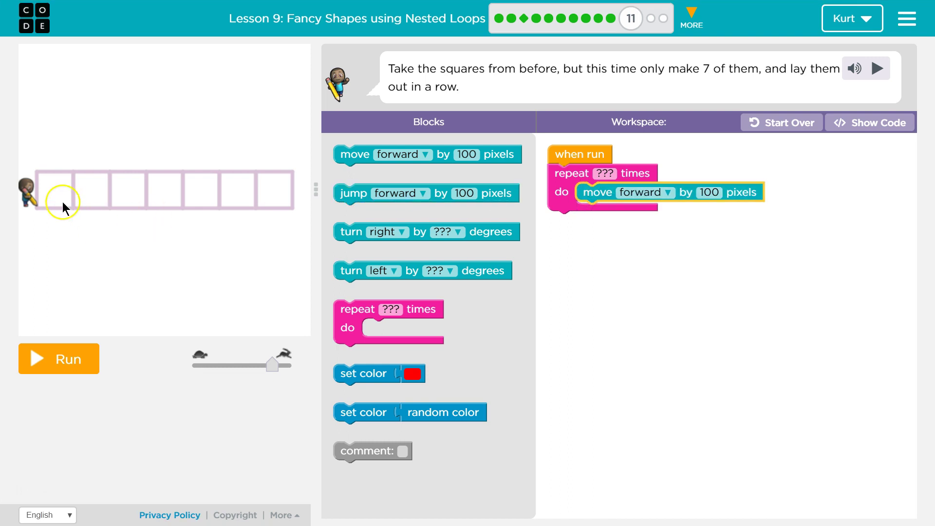
click(591, 233)
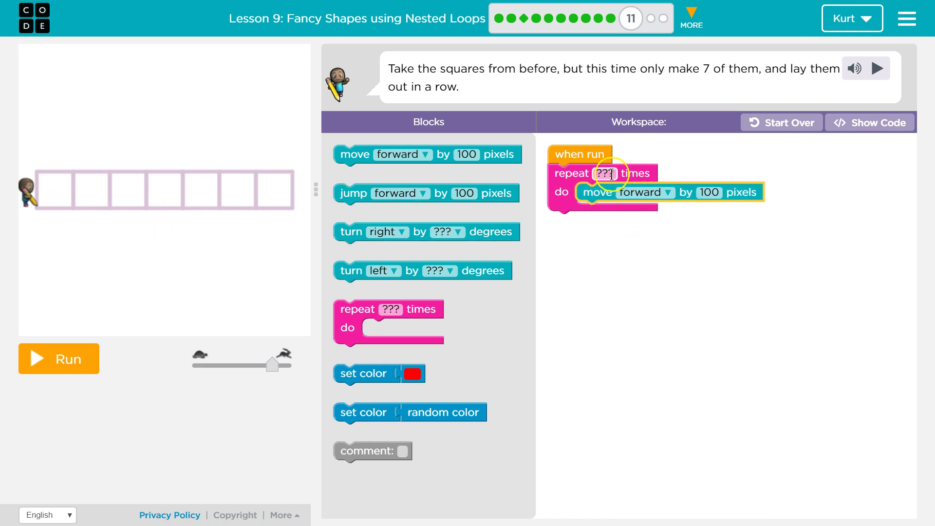
click(711, 192)
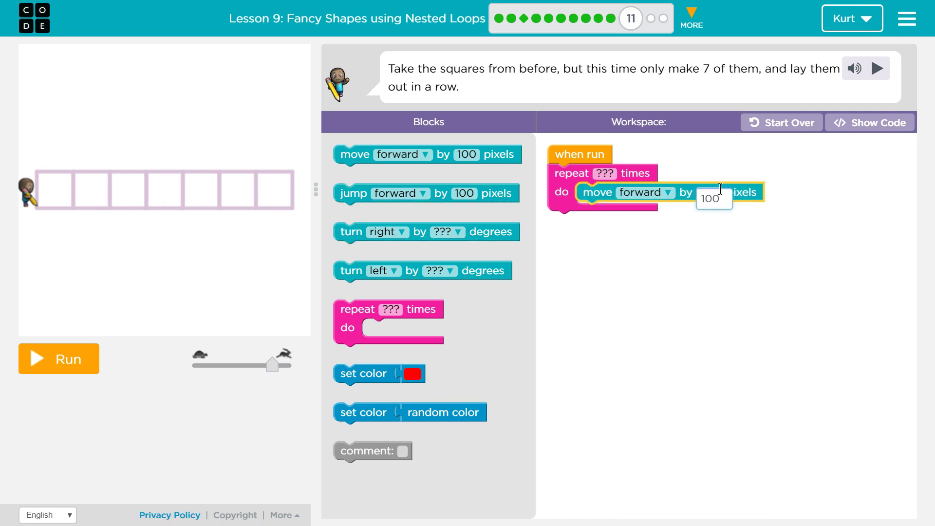
click(658, 270)
click(710, 193)
text(0)
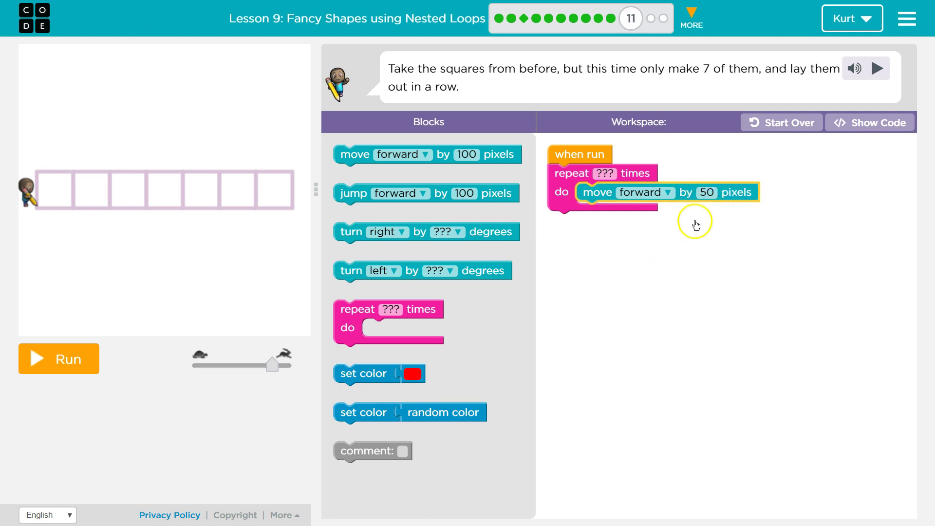
click(574, 324)
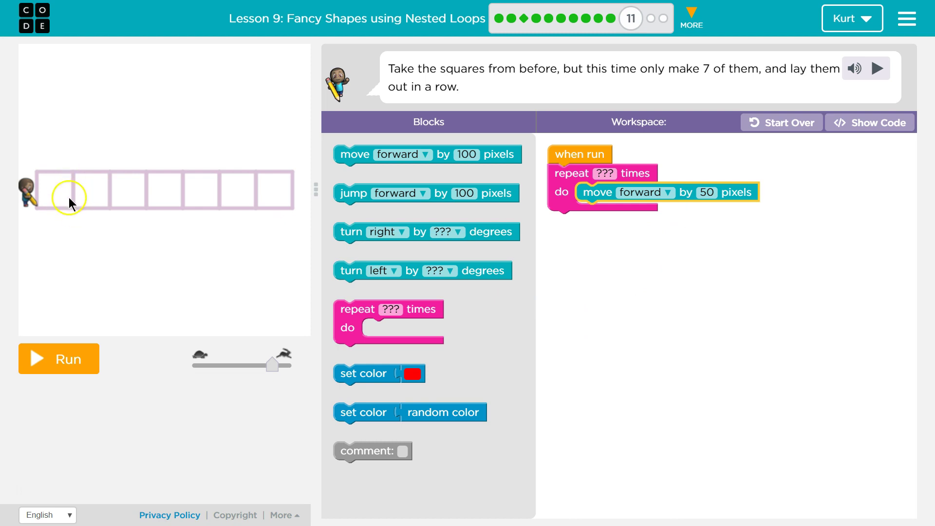
Add a turn left 90 degrees block after the move and edit the loop's repeat count.
click(423, 234)
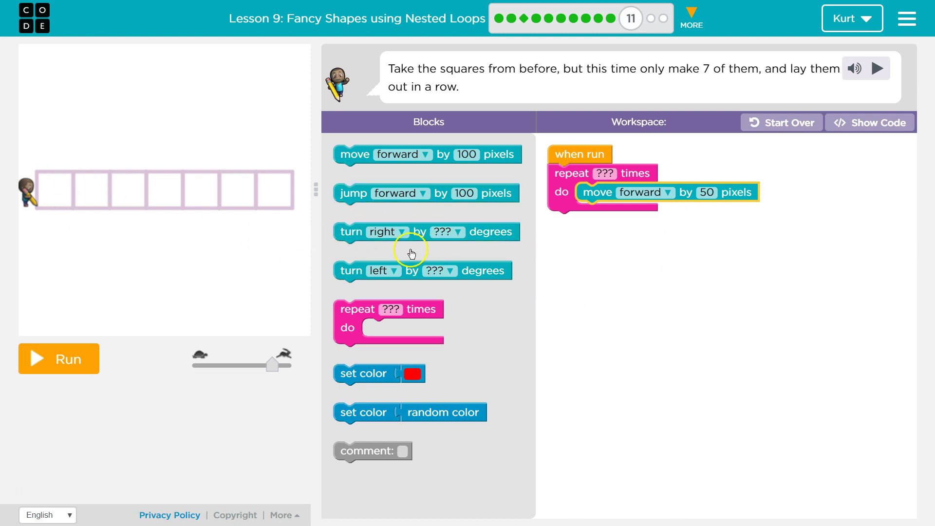
drag(413, 271, 659, 215)
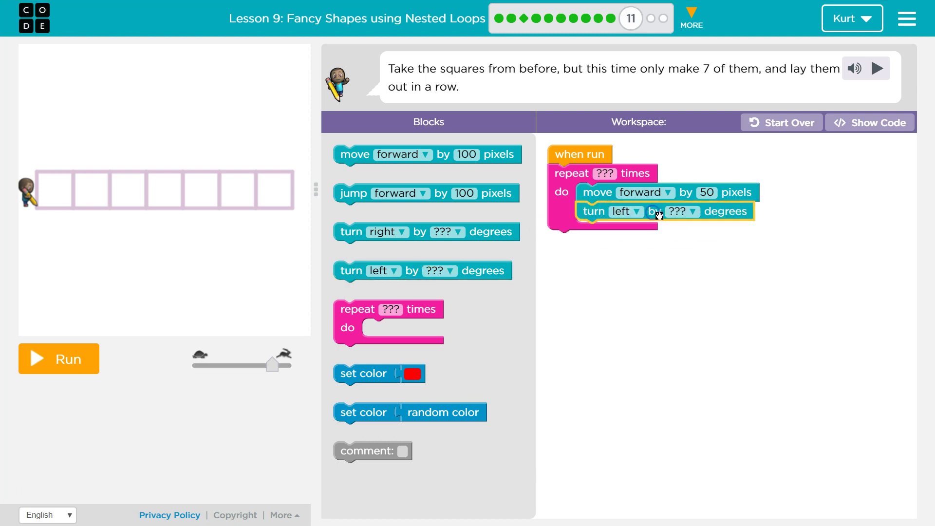
click(678, 211)
click(677, 270)
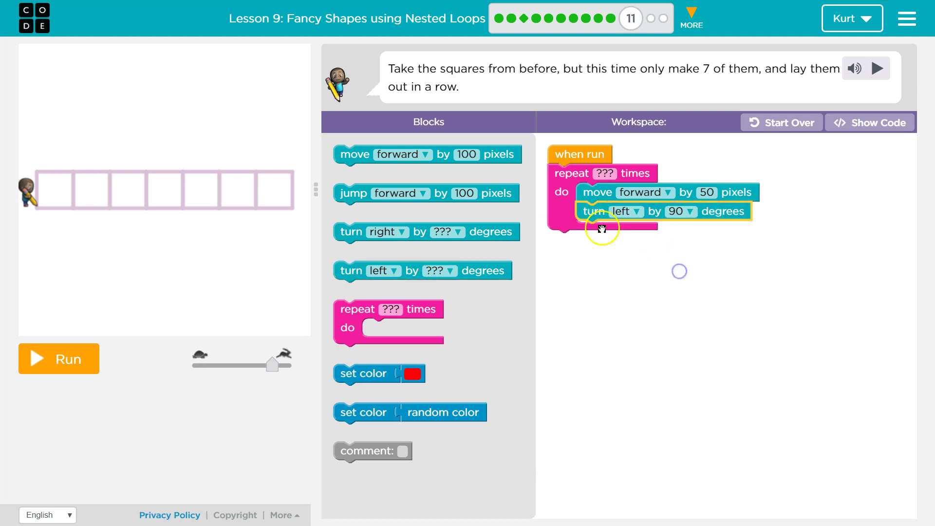
click(605, 176)
text(4)
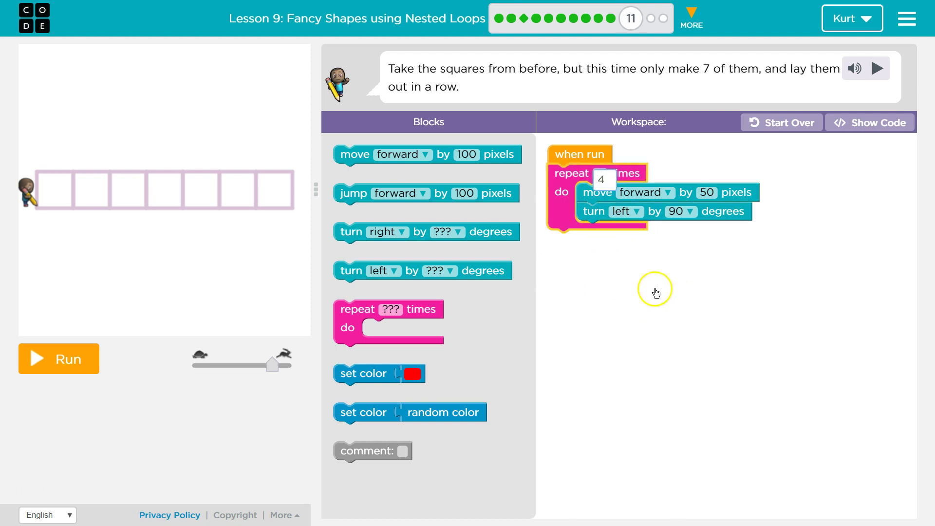
Set the loop to repeat 4 times and run the program to draw one square.
click(655, 288)
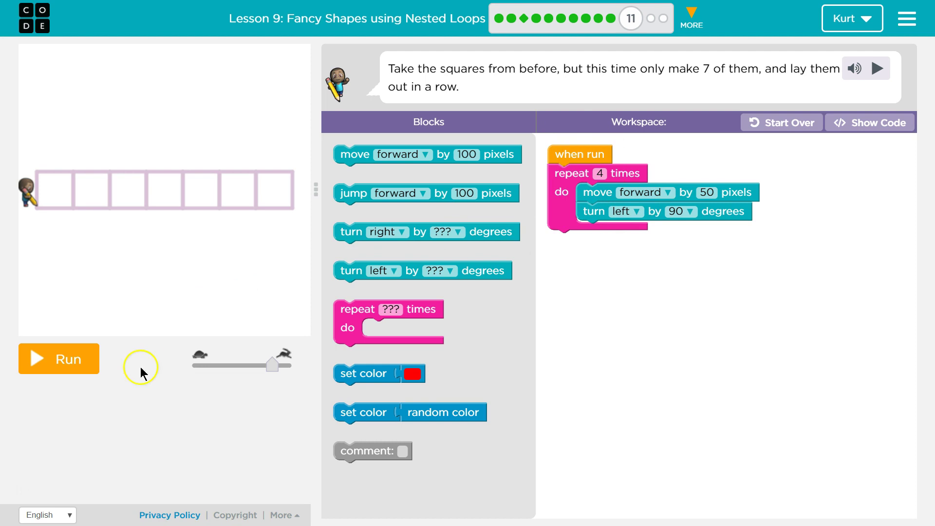
click(69, 359)
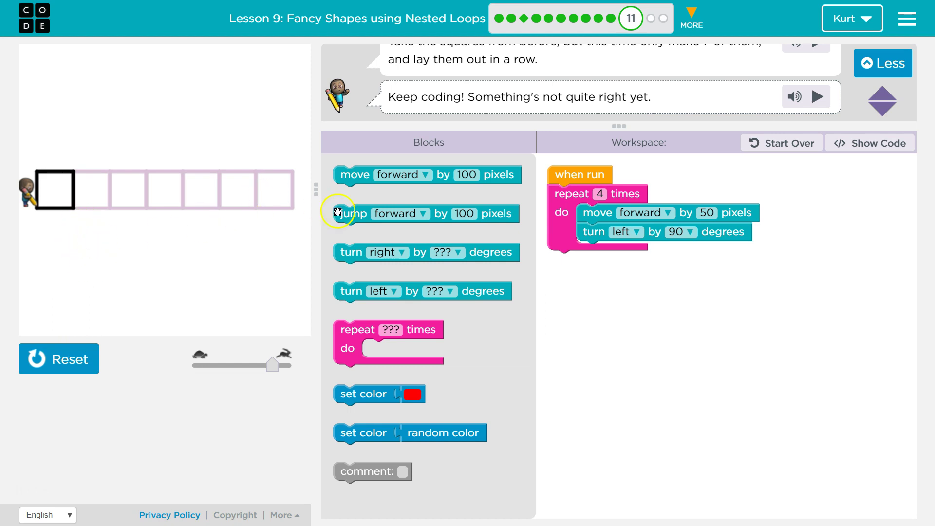
Attach a jump forward block after the square loop, changing its distance from 100 to 50 pixels.
click(358, 253)
click(343, 213)
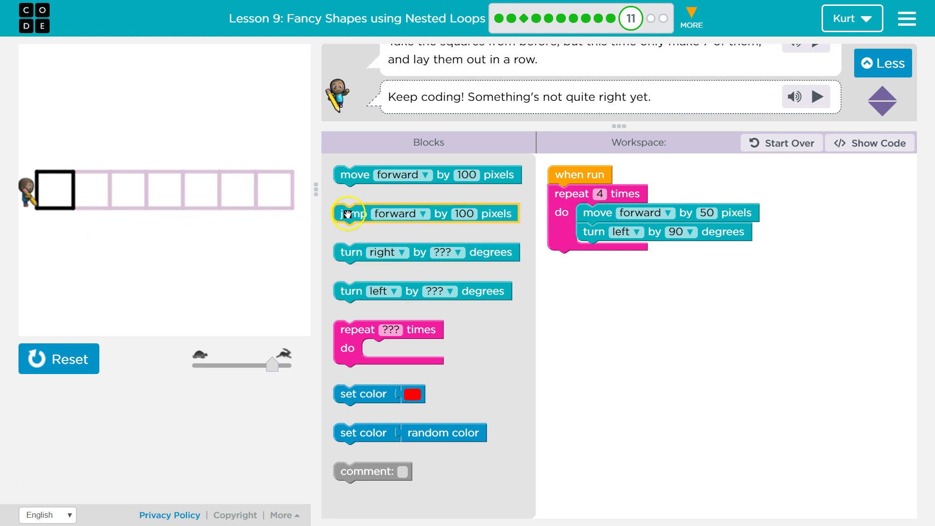
drag(347, 214, 563, 261)
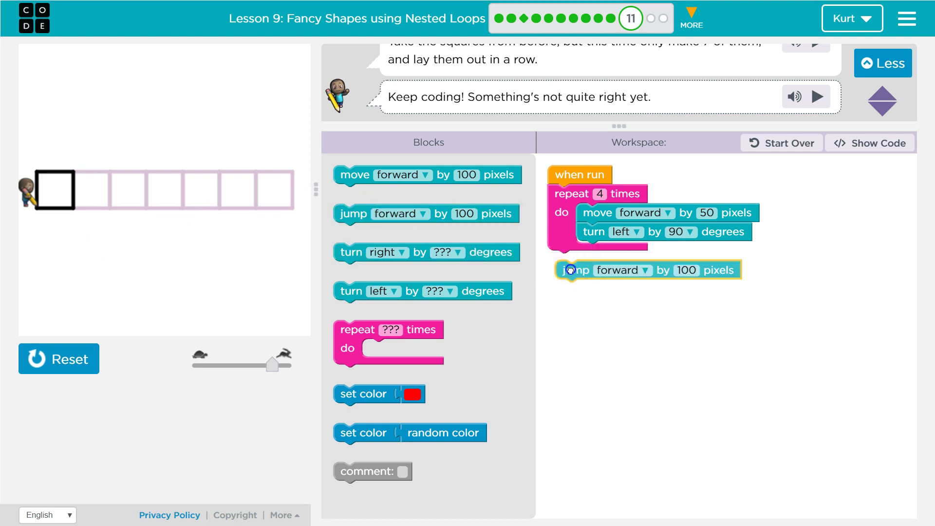
click(639, 261)
click(679, 260)
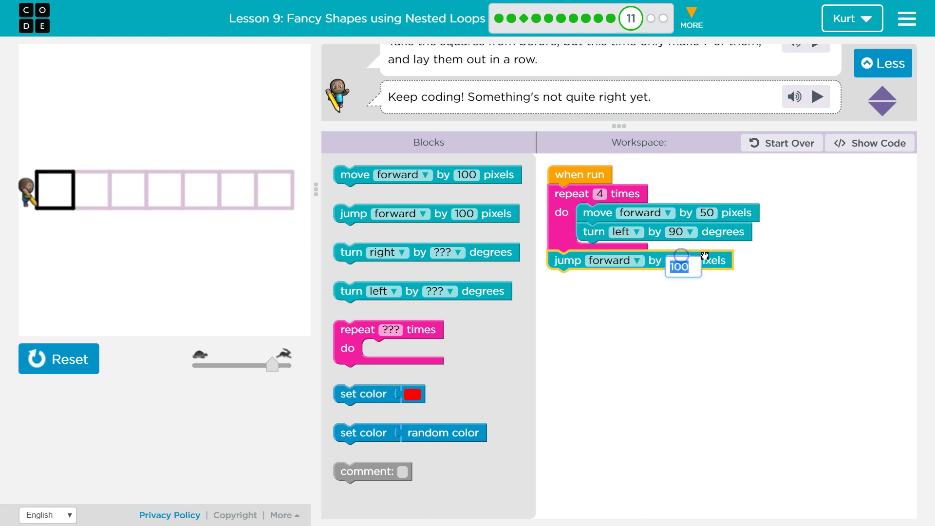
text(50)
click(671, 377)
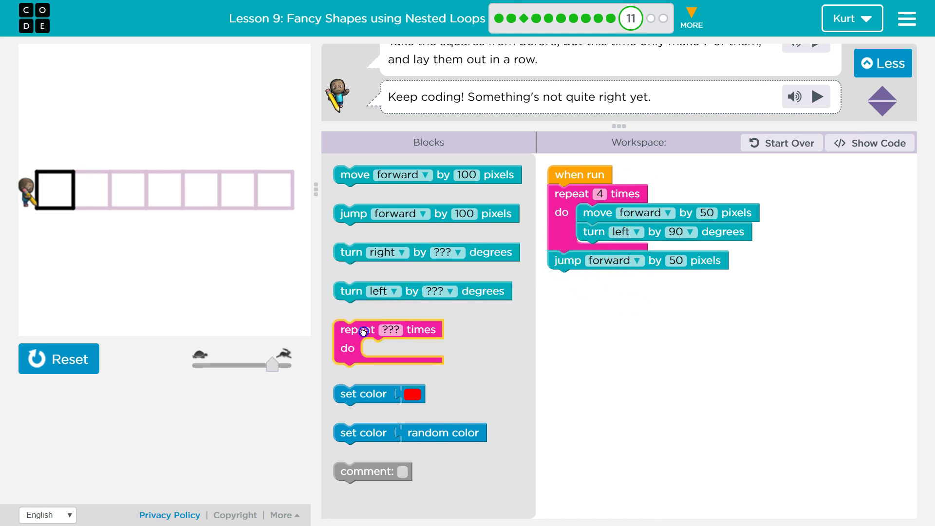
Nest the square loop and jump in a new repeat-7 loop under when run.
drag(363, 333, 629, 315)
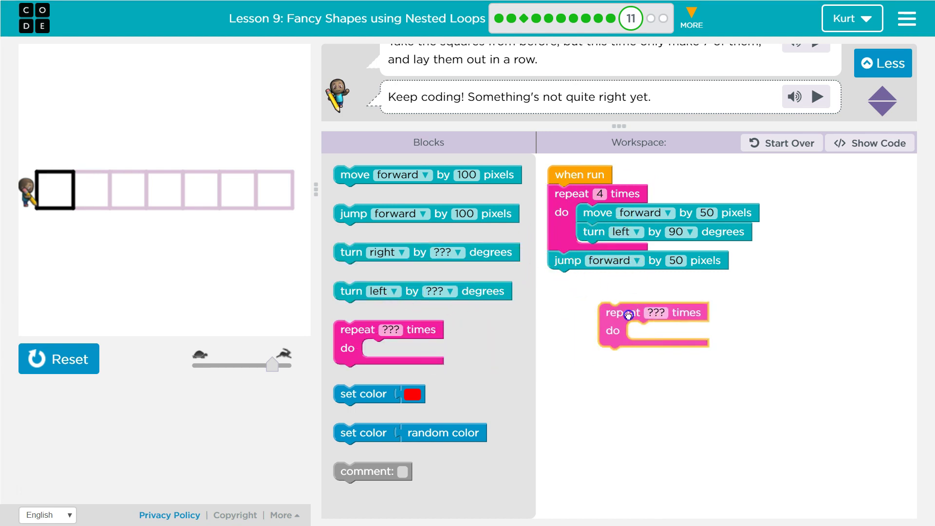
click(567, 196)
mouse_move(568, 196)
mouse_down()
mouse_move(633, 313)
mouse_move(583, 194)
mouse_up()
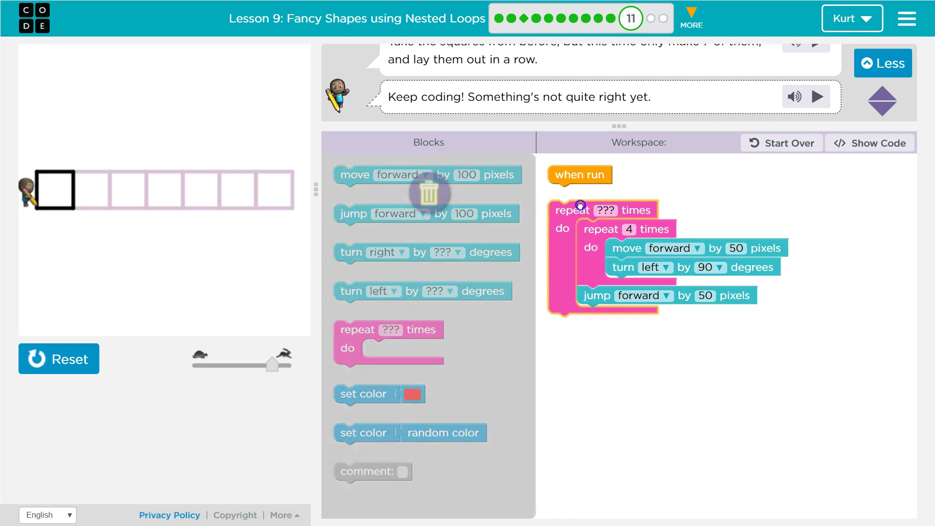
click(605, 193)
text(7)
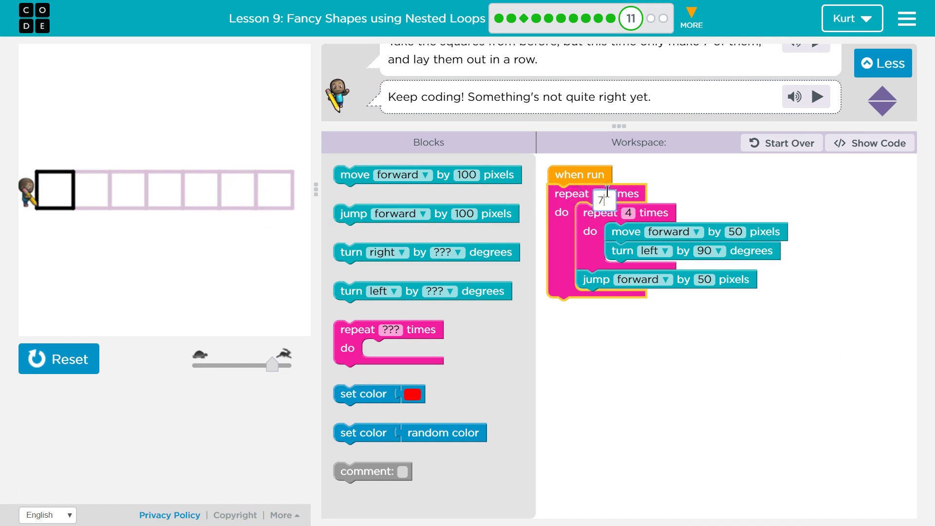
click(695, 383)
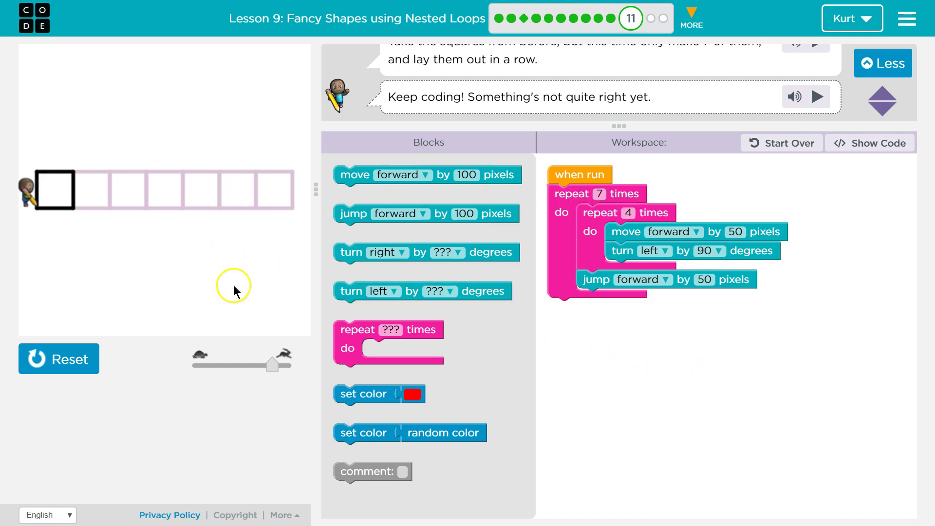
Place a set color block at the top of the 7-times loop and choose purple.
drag(400, 390, 635, 222)
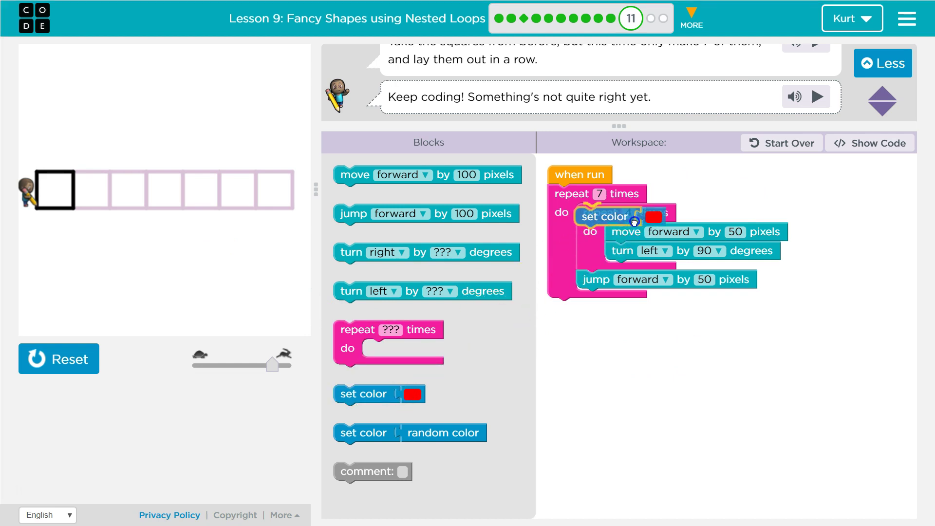
drag(635, 221, 634, 221)
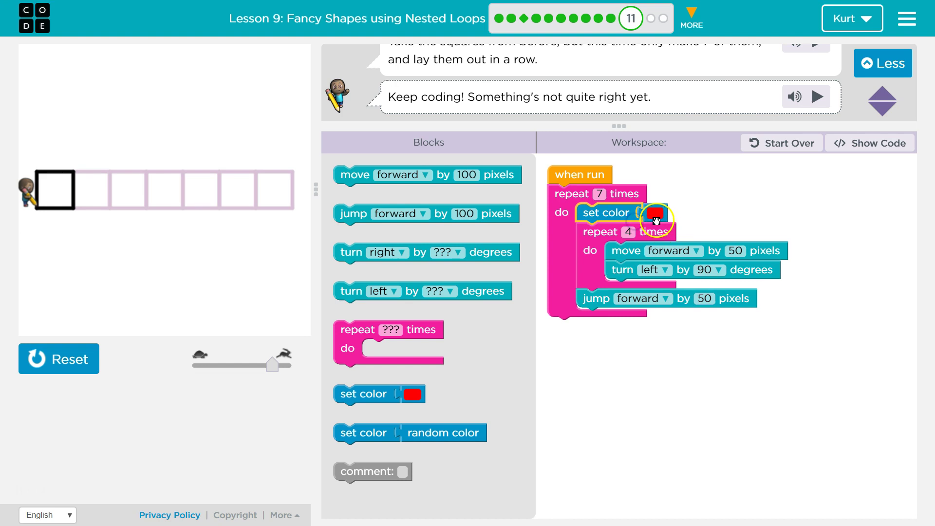
click(654, 213)
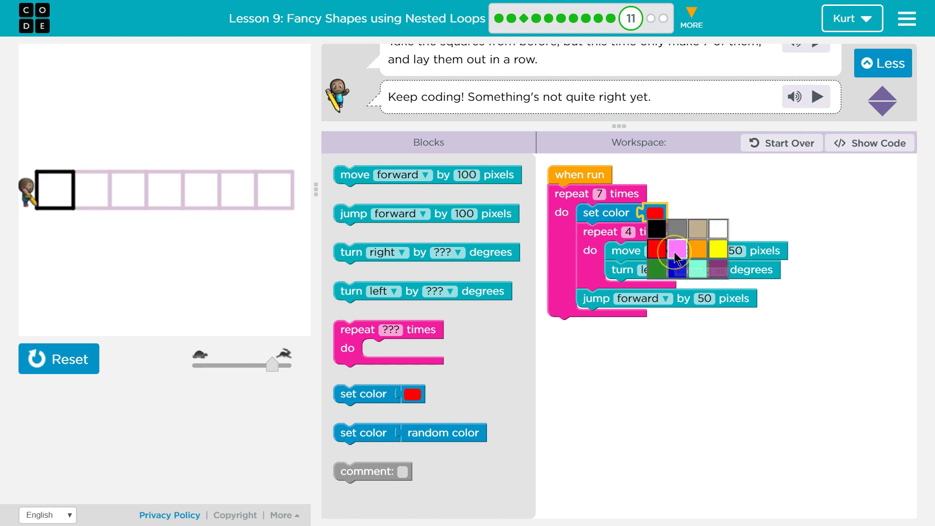
click(712, 275)
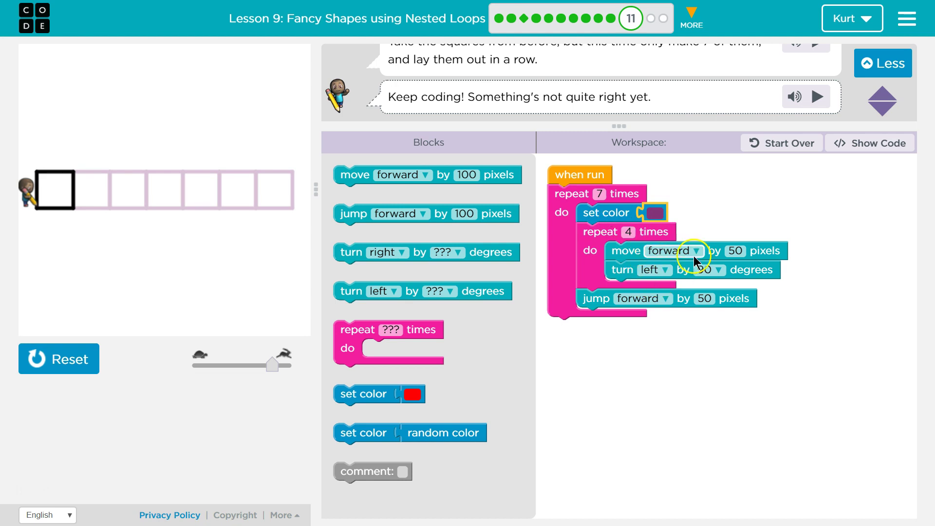
mouse_move(604, 216)
mouse_down()
mouse_move(627, 258)
mouse_move(627, 298)
mouse_up()
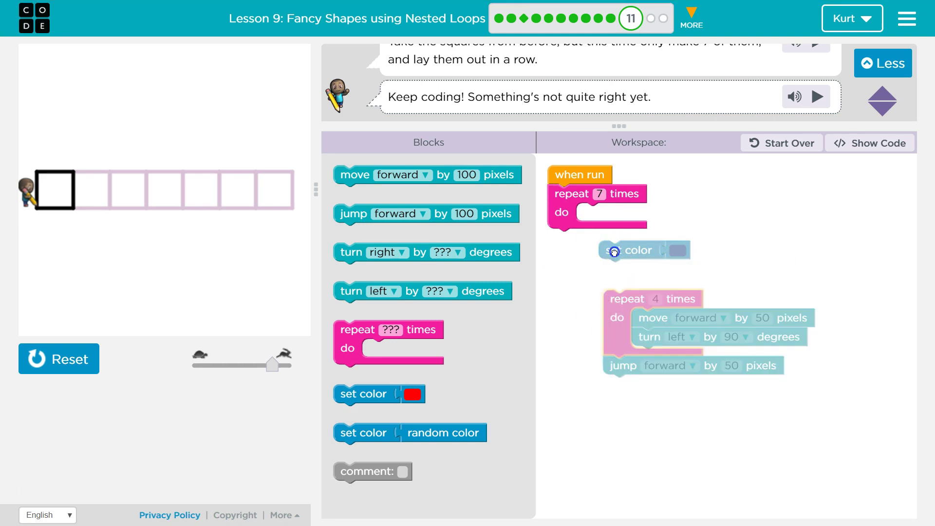
mouse_move(618, 248)
mouse_down()
mouse_move(574, 198)
mouse_move(617, 298)
mouse_move(591, 220)
mouse_up()
drag(611, 298, 598, 256)
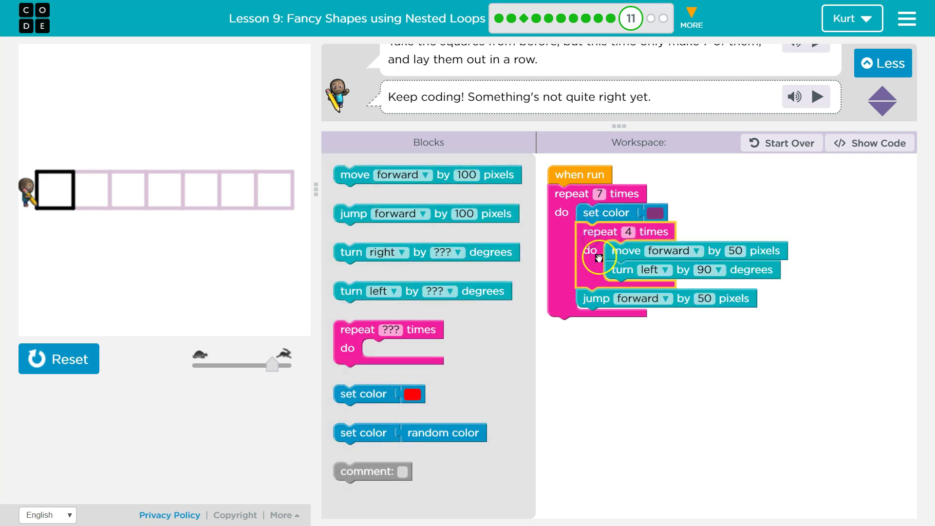
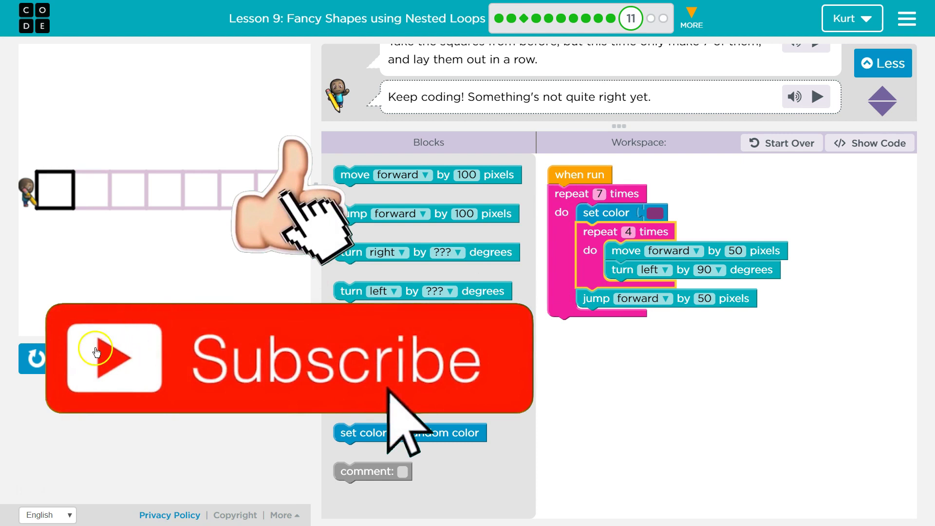
Run the nested-loop program so the artist draws seven purple squares, each followed by a 50-pixel jump.
click(95, 351)
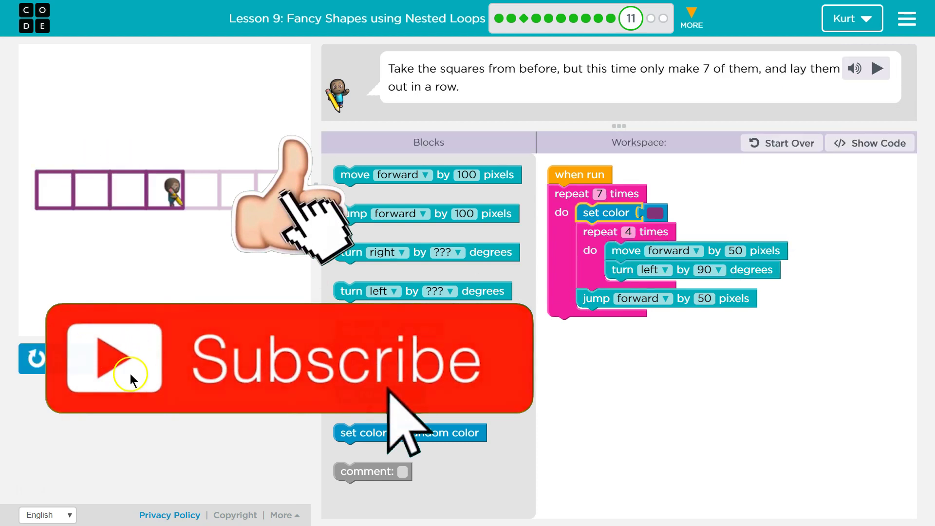